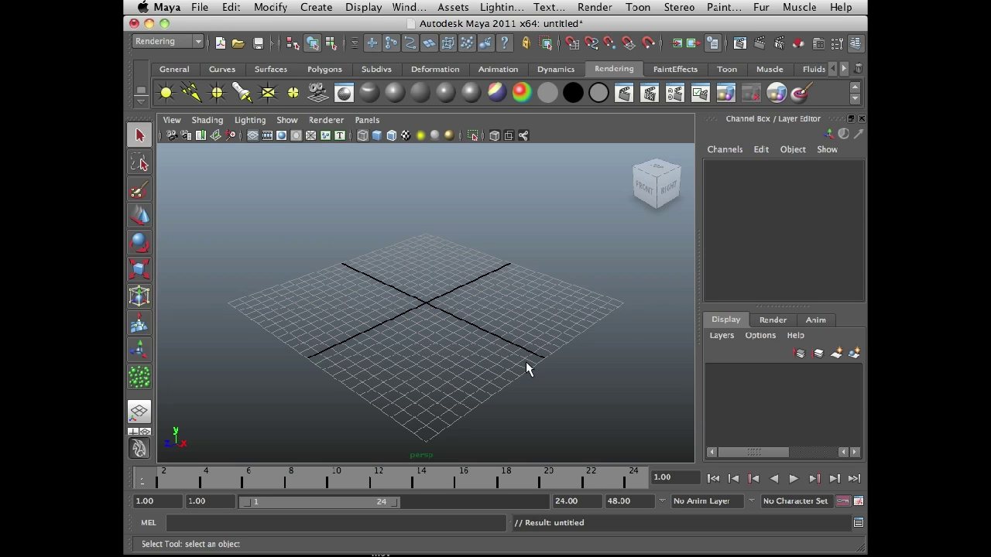
# Add a new polygon plane at the origin above the ground grid
pyautogui.keyDown('alt'); pyautogui.moveTo(526, 364); pyautogui.dragTo(493, 313, button='middle'); pyautogui.keyUp('alt')
pyautogui.keyDown('alt'); pyautogui.moveTo(493, 313); pyautogui.dragTo(491, 333); pyautogui.keyUp('alt')
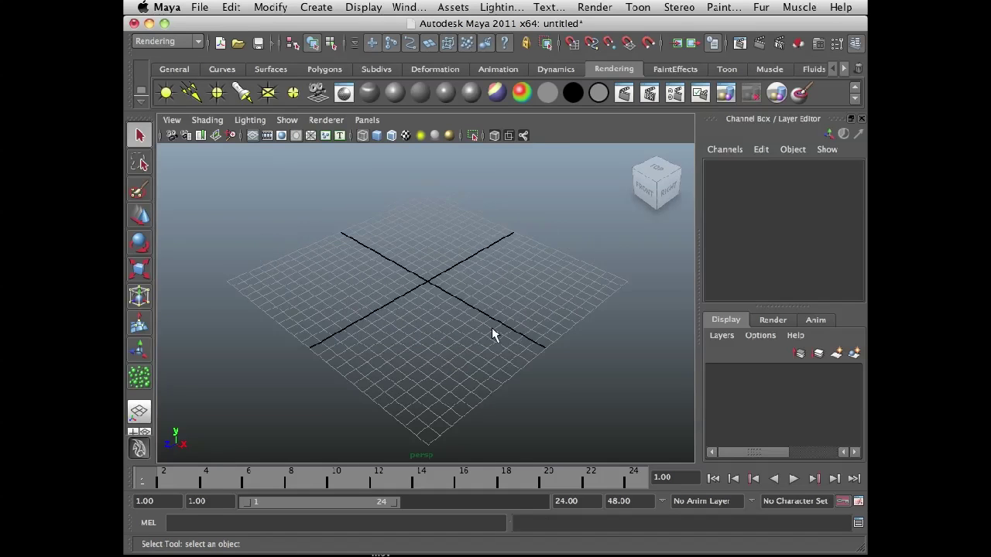
pyautogui.keyDown('alt'); pyautogui.moveTo(490, 333); pyautogui.dragTo(499, 327, button='right'); pyautogui.keyUp('alt')
pyautogui.click(314, 7)
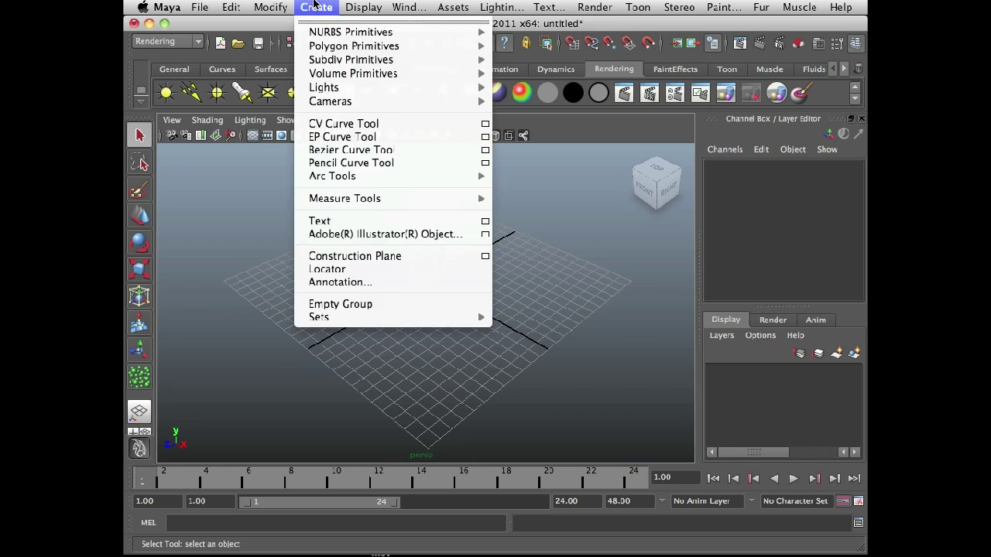
pyautogui.moveTo(340, 48)
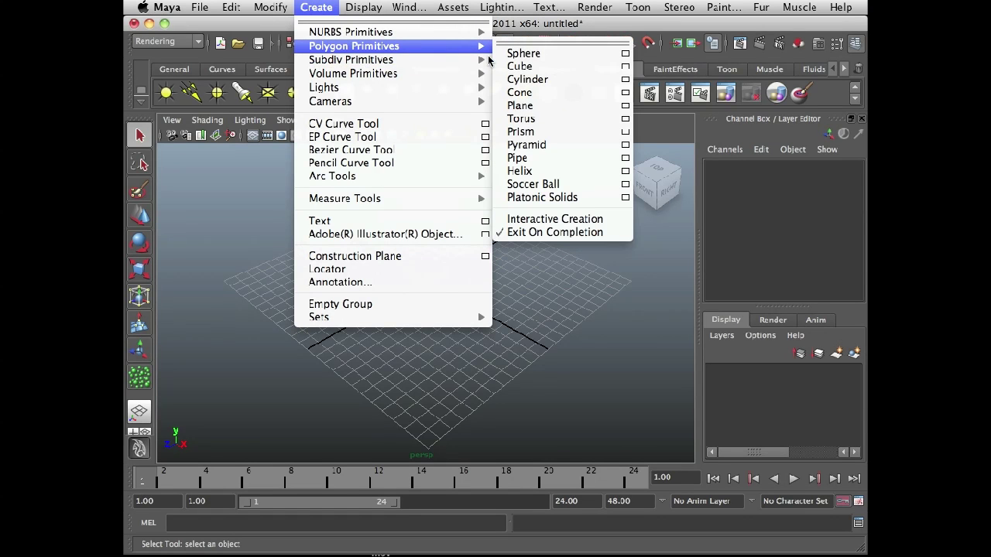
pyautogui.click(552, 108)
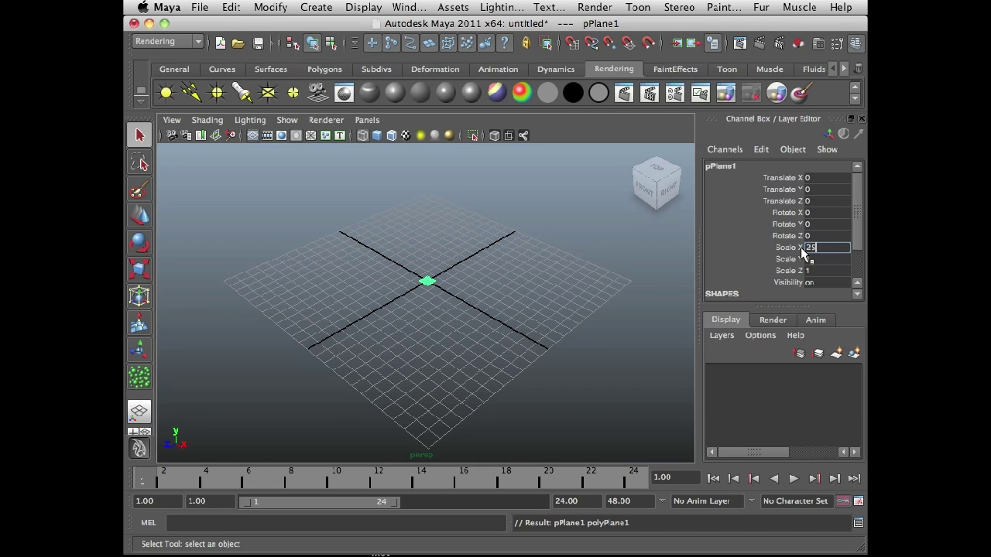
# Scale the plane to 25 on both X and Z
pyautogui.press('Return')
pyautogui.click(807, 270)
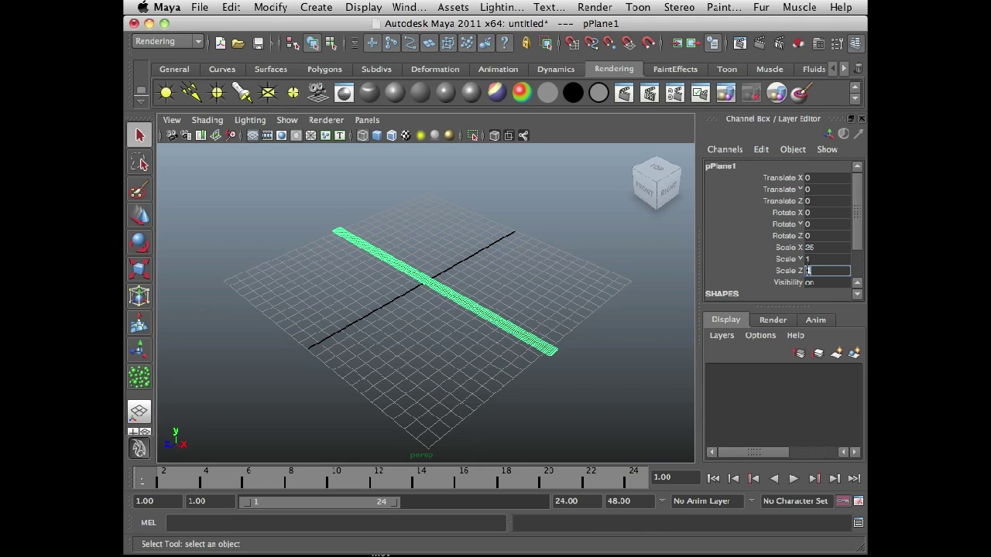
pyautogui.write('25')
pyautogui.press('Return')
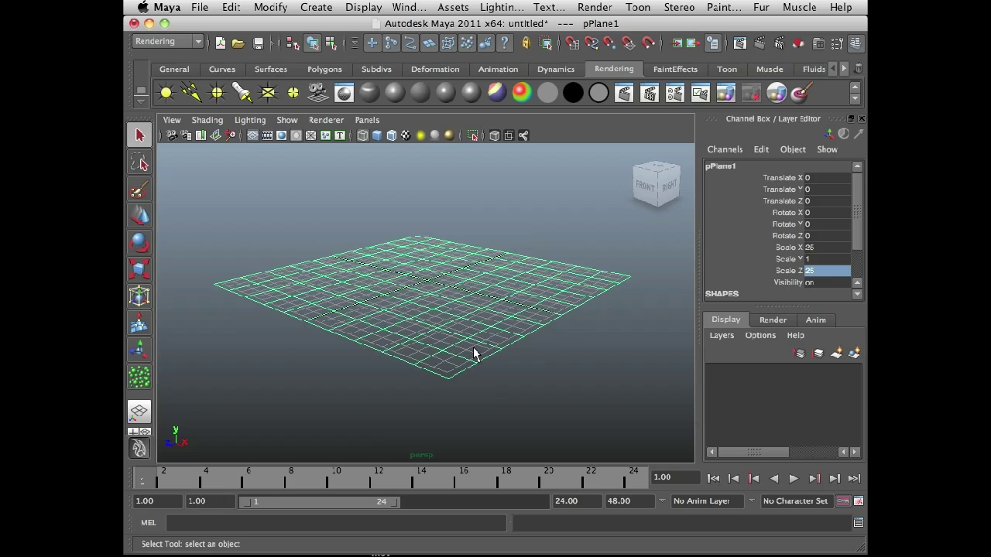
pyautogui.keyDown('alt'); pyautogui.moveTo(471, 354); pyautogui.dragTo(395, 333); pyautogui.keyUp('alt')
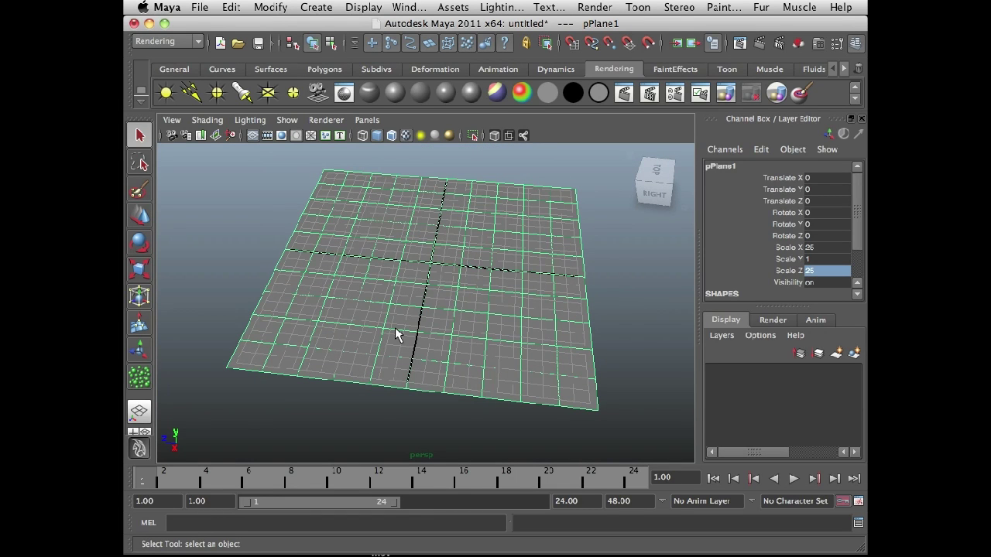
pyautogui.click(286, 204)
pyautogui.keyDown('alt'); pyautogui.moveTo(361, 258); pyautogui.dragTo(540, 314); pyautogui.keyUp('alt')
pyautogui.keyDown('alt'); pyautogui.moveTo(493, 348); pyautogui.dragTo(484, 322); pyautogui.keyUp('alt')
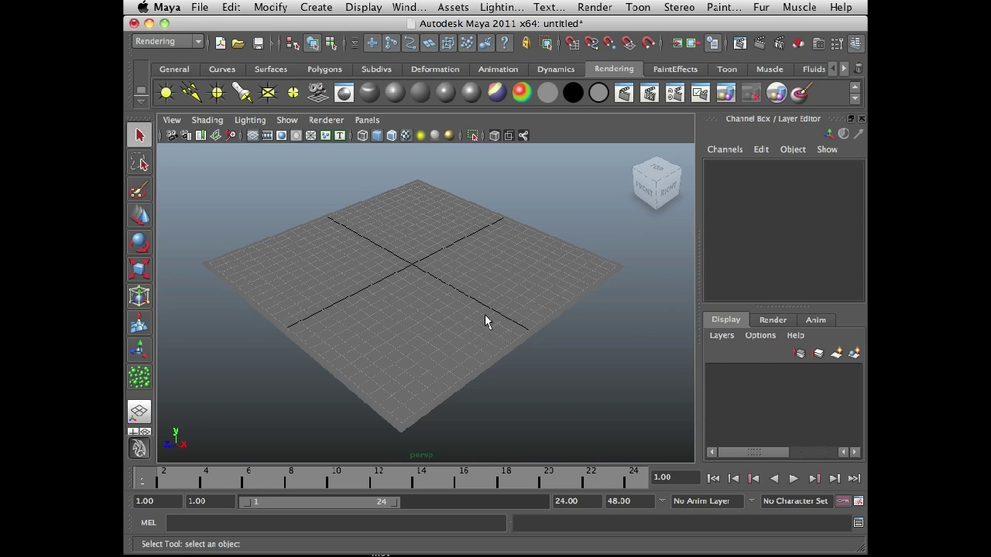
pyautogui.keyDown('alt'); pyautogui.moveTo(469, 317); pyautogui.dragTo(506, 285, button='middle'); pyautogui.keyUp('alt')
pyautogui.keyDown('alt'); pyautogui.moveTo(506, 285); pyautogui.dragTo(508, 294); pyautogui.keyUp('alt')
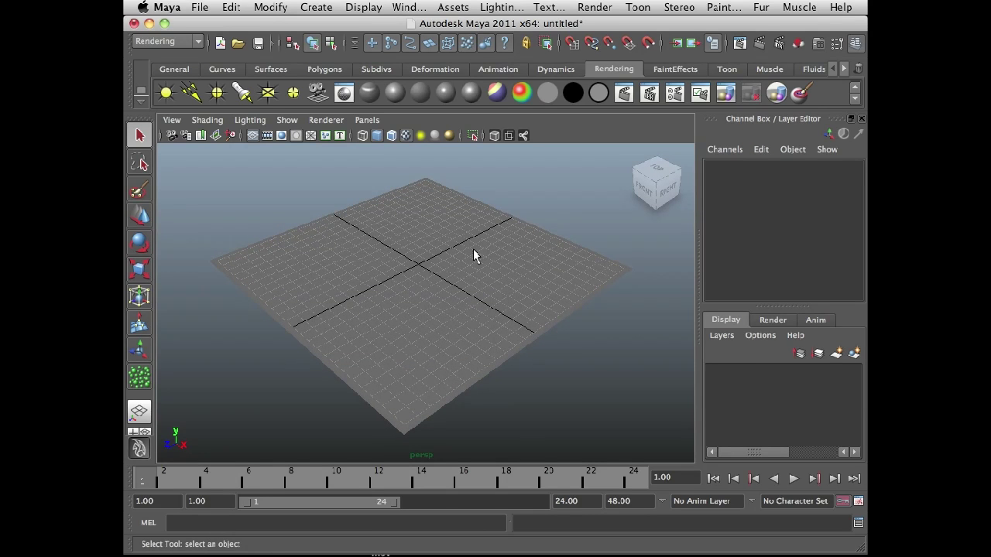
# Switch to the nDynamics menu set and show the nParticles > Create nParticles choices
pyautogui.click(175, 42)
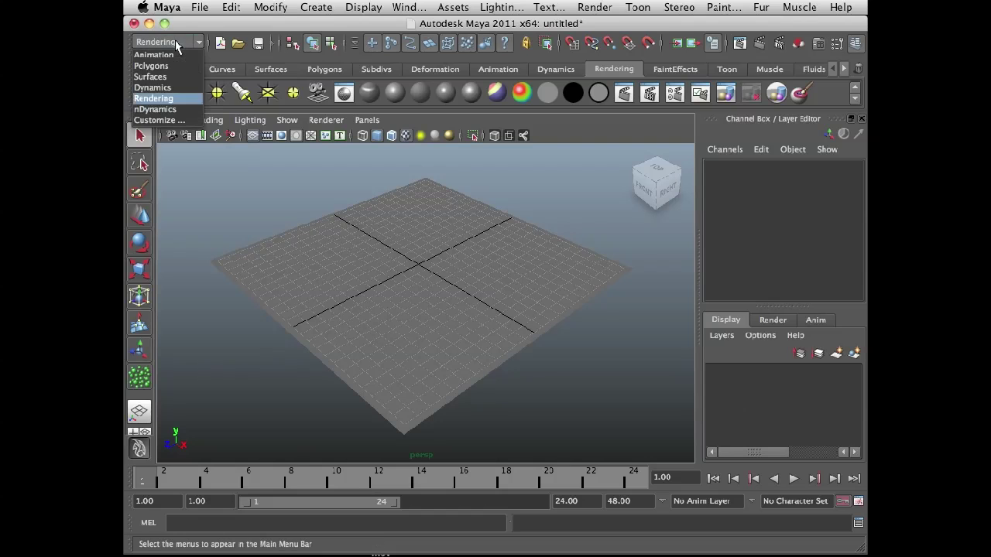
pyautogui.click(166, 109)
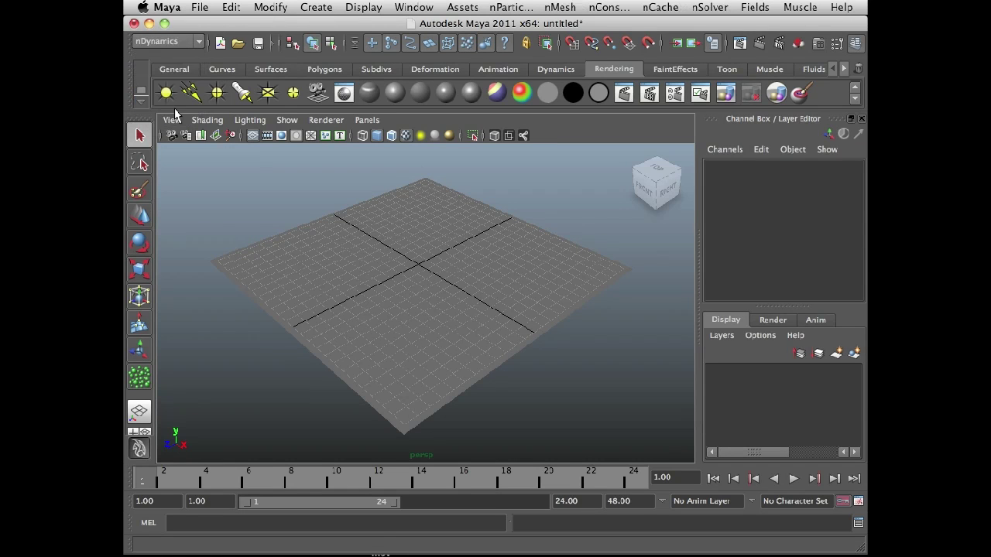
pyautogui.click(511, 7)
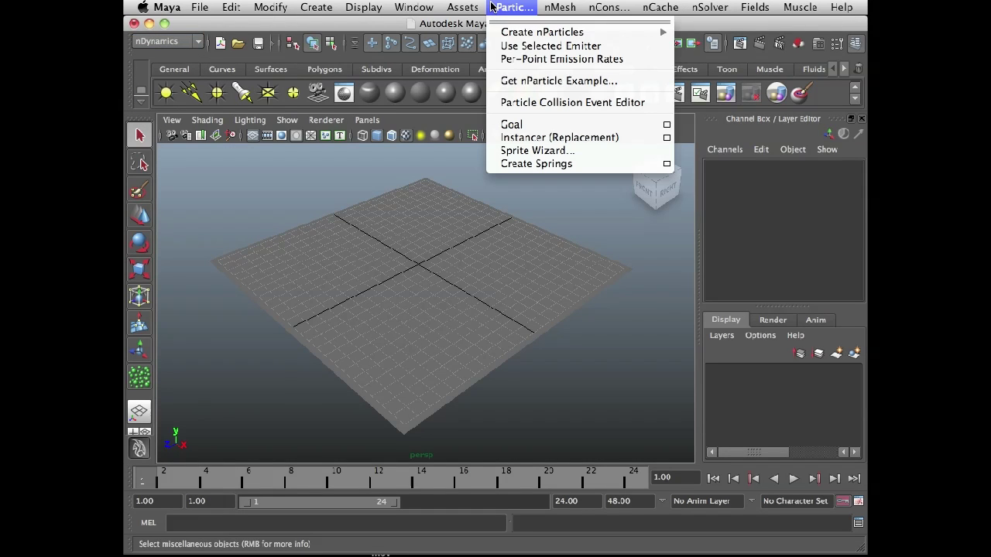
pyautogui.moveTo(542, 33)
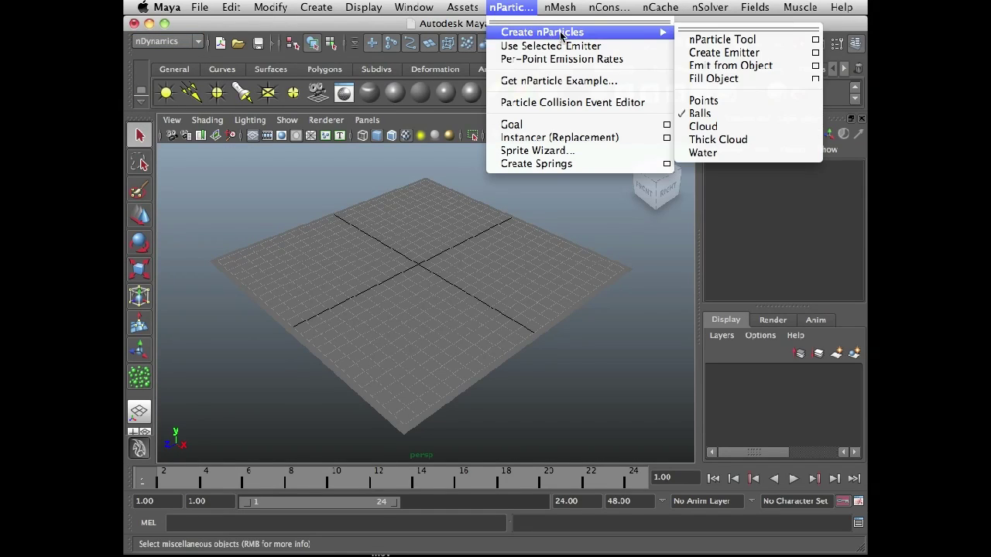
# Open the nParticle Tool settings, keeping Create New Solver as the solver
pyautogui.click(816, 39)
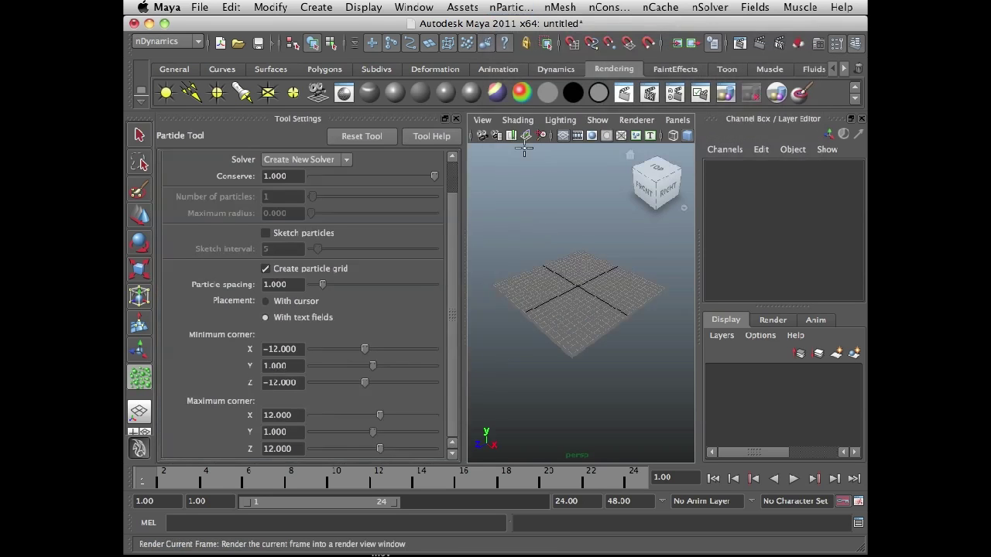
pyautogui.click(318, 161)
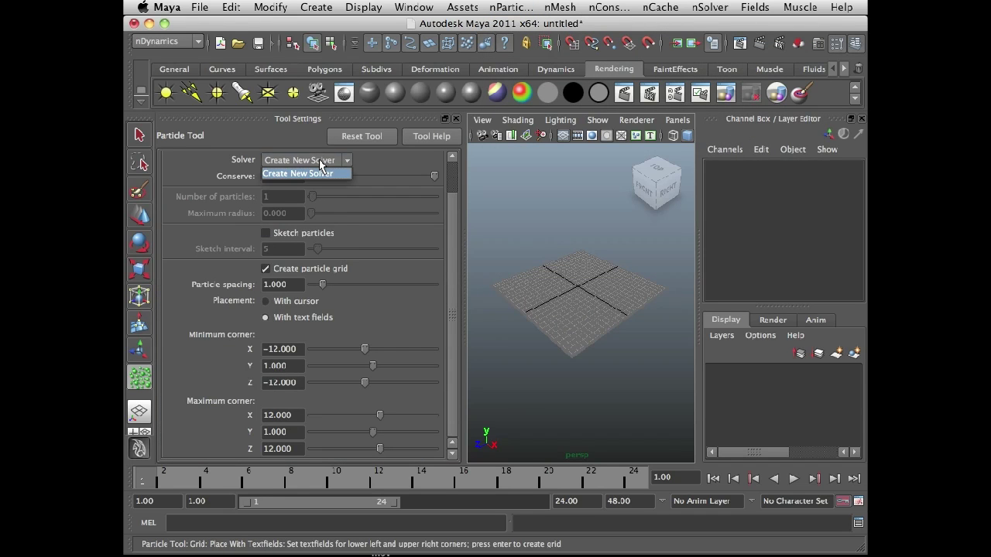
pyautogui.click(299, 169)
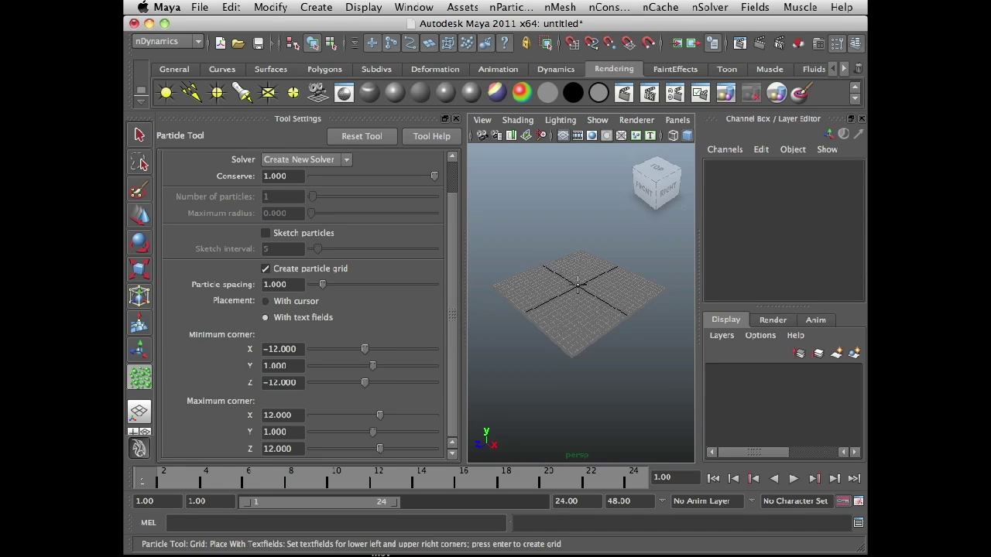
# Create the particle grid from the entered corners, then select pPlane1 beneath it
pyautogui.press('Return')
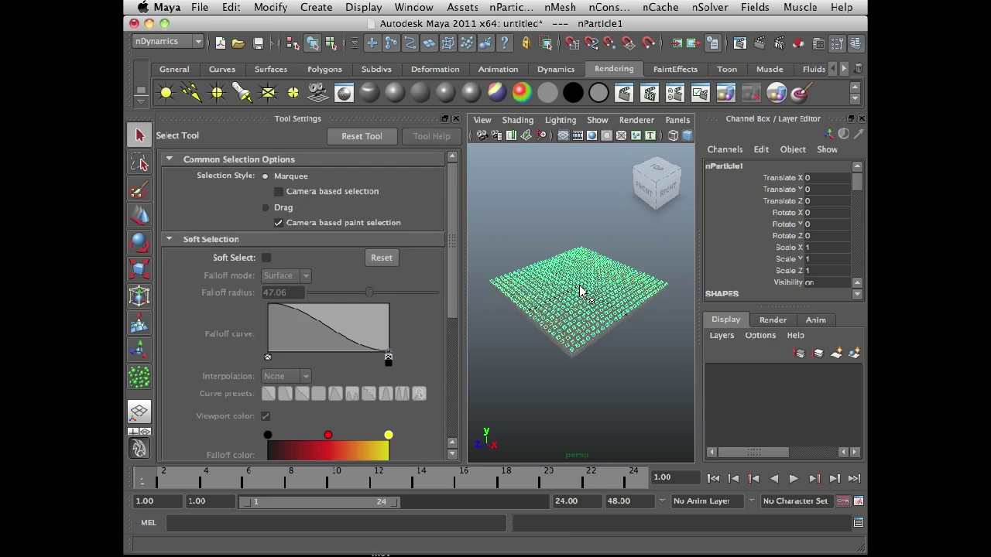
pyautogui.keyDown('alt'); pyautogui.moveTo(612, 341); pyautogui.dragTo(533, 352); pyautogui.keyUp('alt')
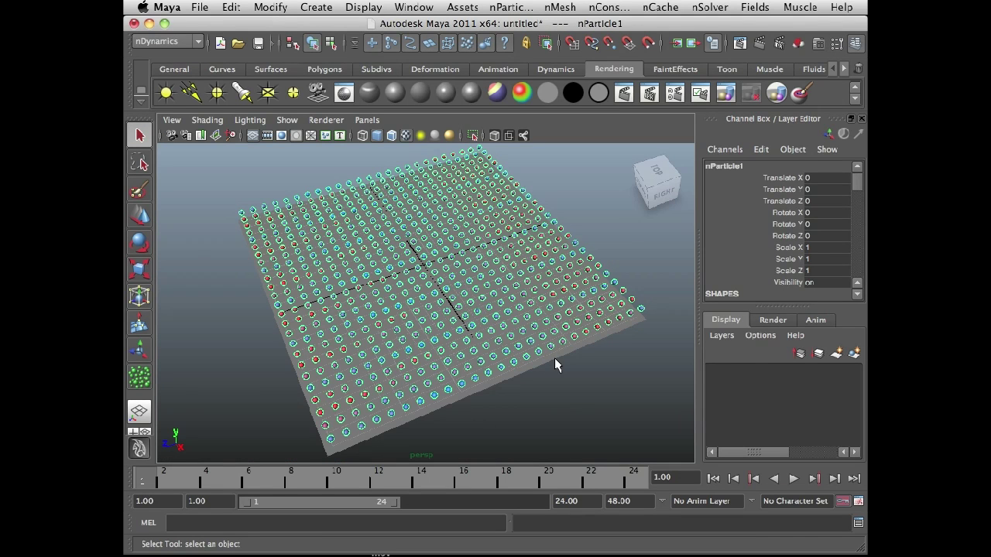
pyautogui.click(565, 501)
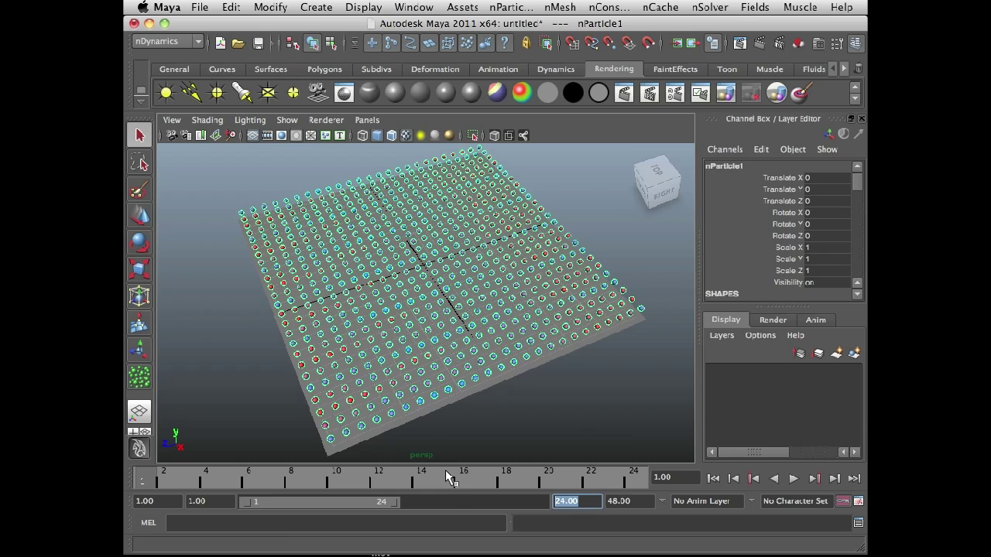
pyautogui.click(464, 393)
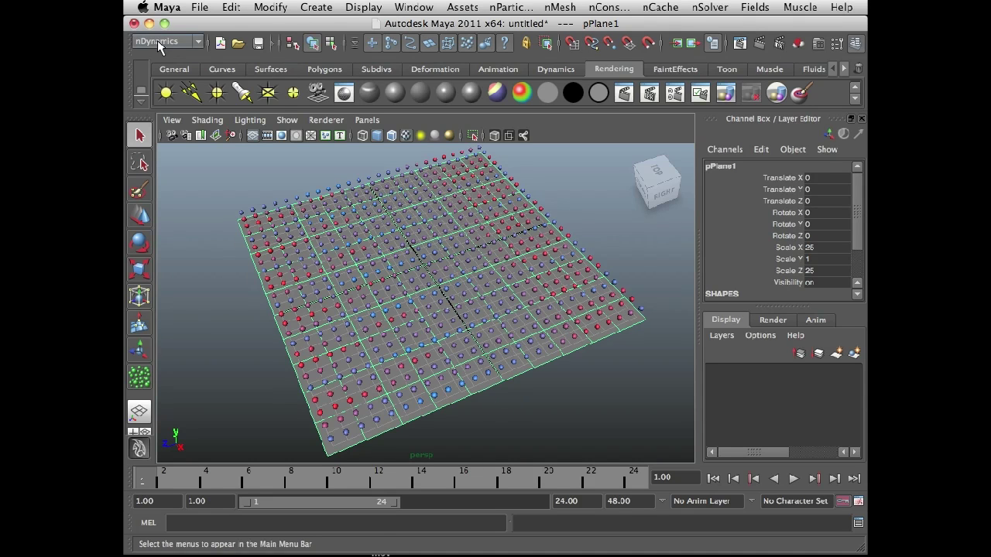
# Make the plane a passive collider and set the playback end to 800
pyautogui.click(564, 7)
pyautogui.click(572, 35)
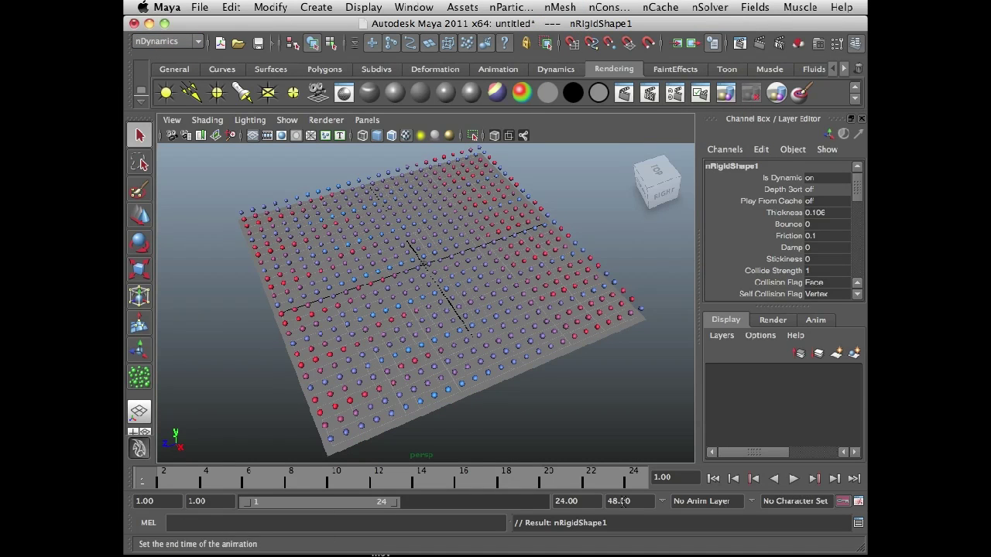
pyautogui.click(566, 500)
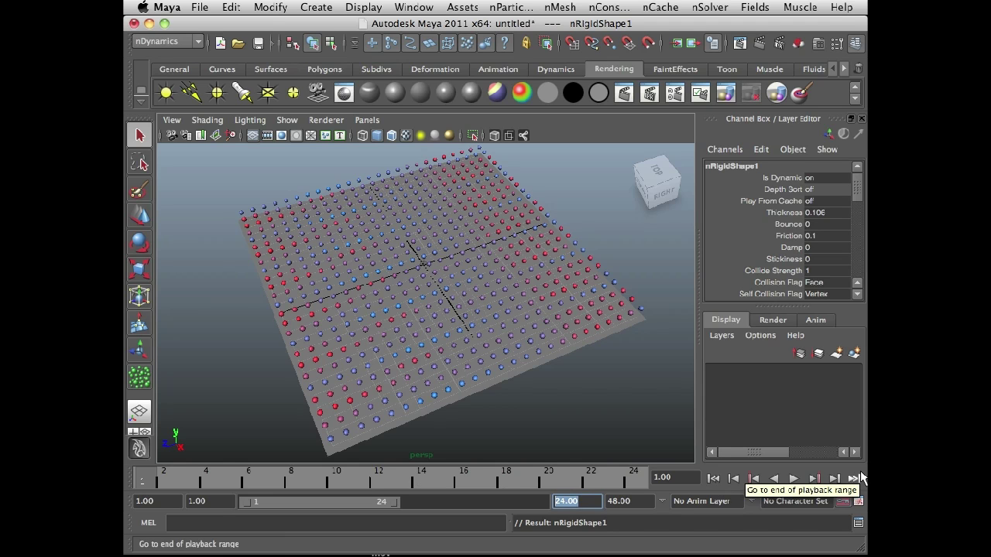
pyautogui.write('800')
pyautogui.press('Return')
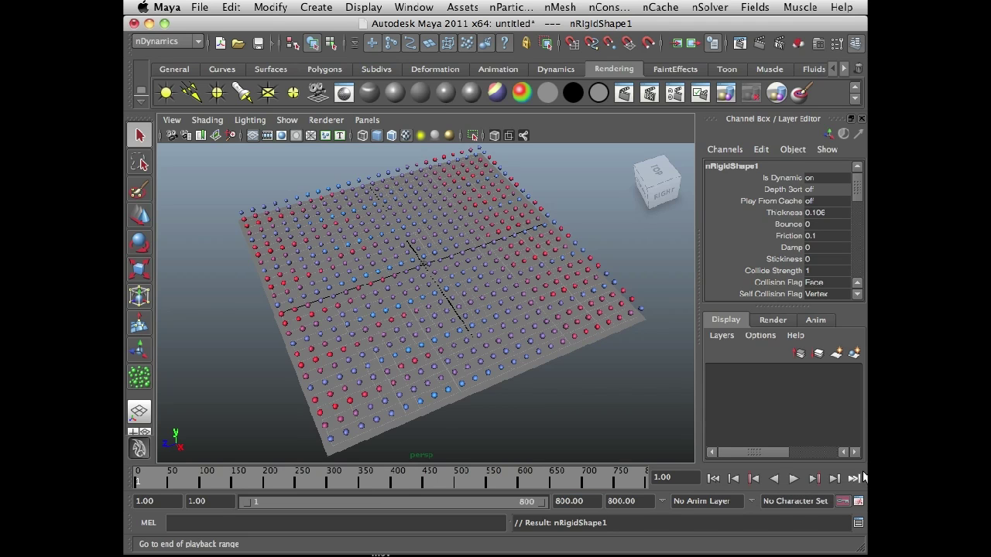
# Play the simulation to watch the particles settle, then rewind and hide the ground grid
pyautogui.click(794, 479)
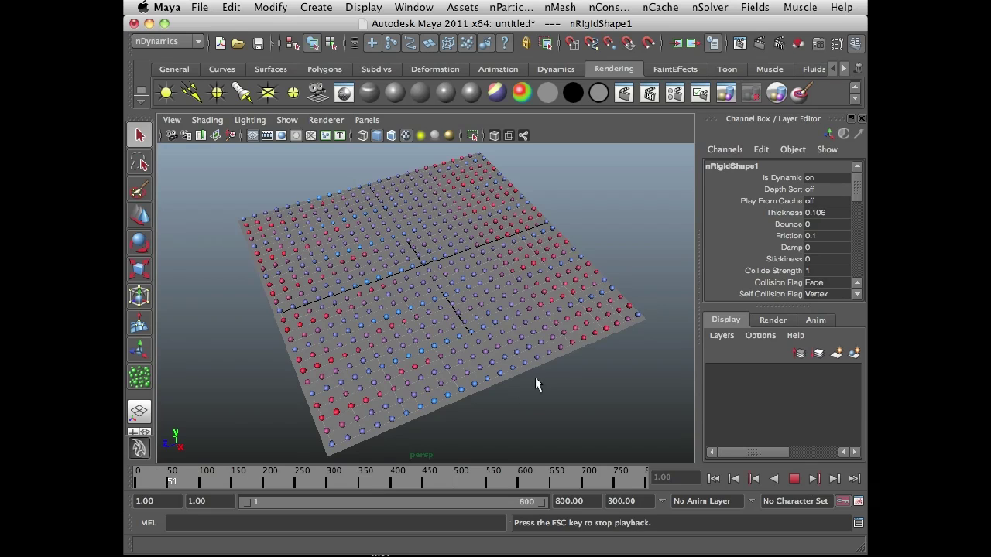
pyautogui.keyDown('alt'); pyautogui.moveTo(535, 377); pyautogui.dragTo(387, 232); pyautogui.keyUp('alt')
pyautogui.press('Escape')
pyautogui.hotkey('alt', 'shift', 'v')
pyautogui.click(258, 135)
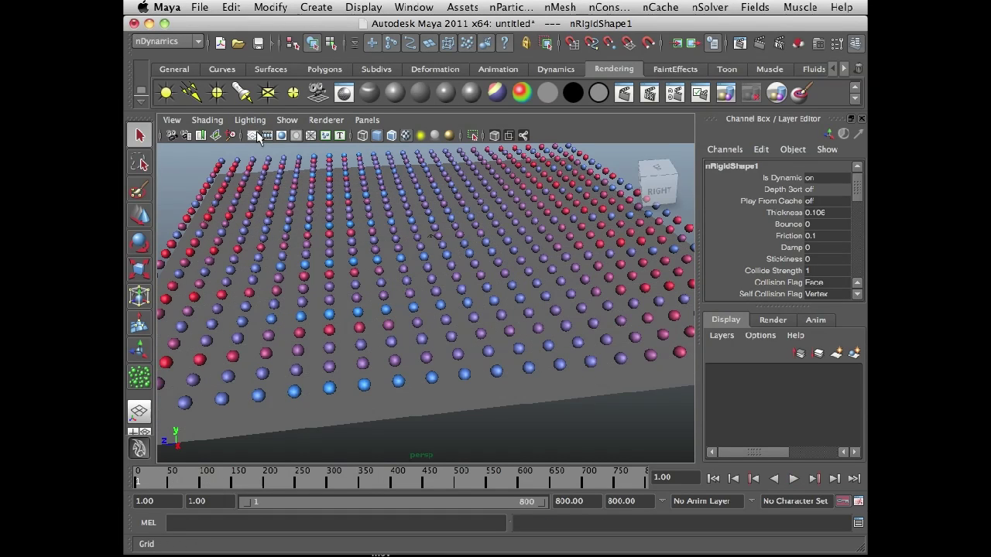
pyautogui.keyDown('alt'); pyautogui.moveTo(508, 390); pyautogui.dragTo(553, 376); pyautogui.keyUp('alt')
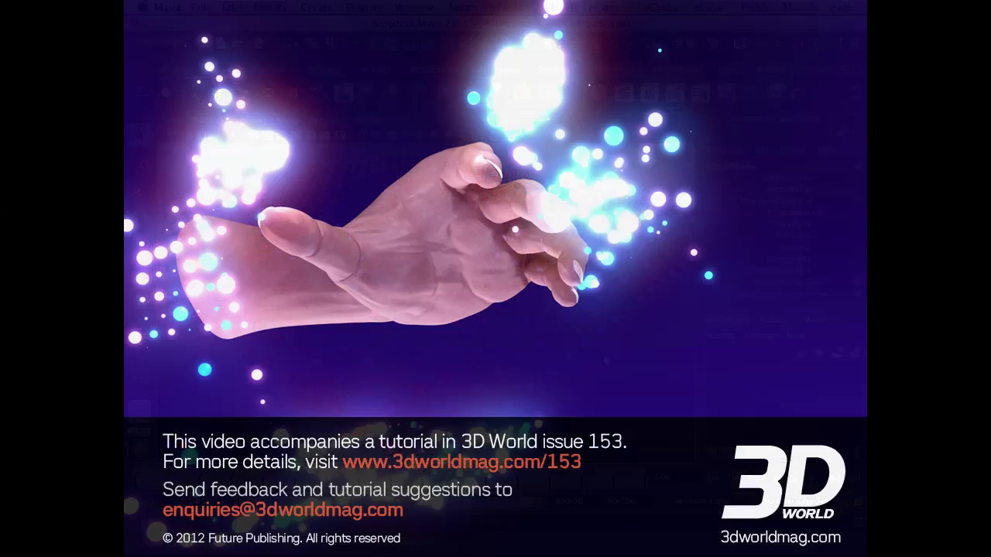